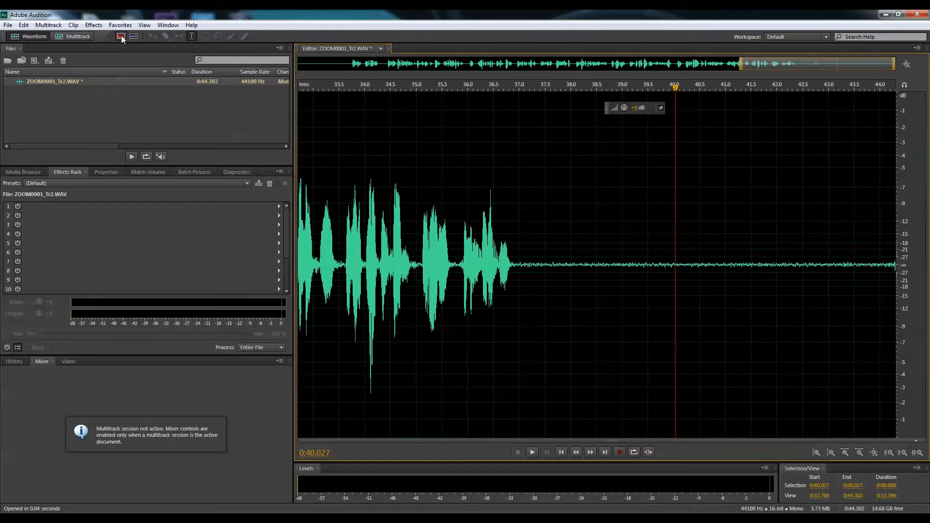
pyautogui.click(122, 37)
pyautogui.click(121, 37)
# Show the spectral frequency display beneath the waveform.
pyautogui.click(122, 37)
# Examine and play the background noise in the quiet section after the speech, between about 38 and 43 seconds.
pyautogui.click(640, 307)
pyautogui.click(676, 329)
pyautogui.click(756, 318)
pyautogui.click(709, 318)
pyautogui.click(634, 316)
pyautogui.click(729, 313)
pyautogui.click(667, 314)
pyautogui.click(754, 323)
pyautogui.click(785, 329)
pyautogui.click(748, 325)
pyautogui.click(645, 323)
pyautogui.click(807, 324)
pyautogui.click(746, 324)
pyautogui.click(738, 325)
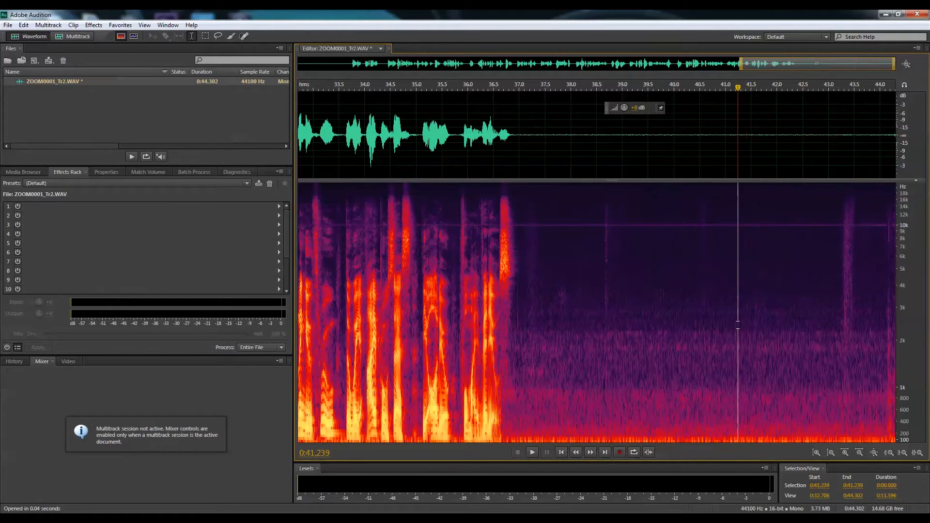
pyautogui.press('space')
pyautogui.press('space')
pyautogui.click(769, 338)
pyautogui.click(654, 336)
pyautogui.click(799, 335)
# Capture a noise print from the quiet stretch between about 41.9 and 43.1 seconds.
pyautogui.moveTo(771, 321); pyautogui.dragTo(831, 320)
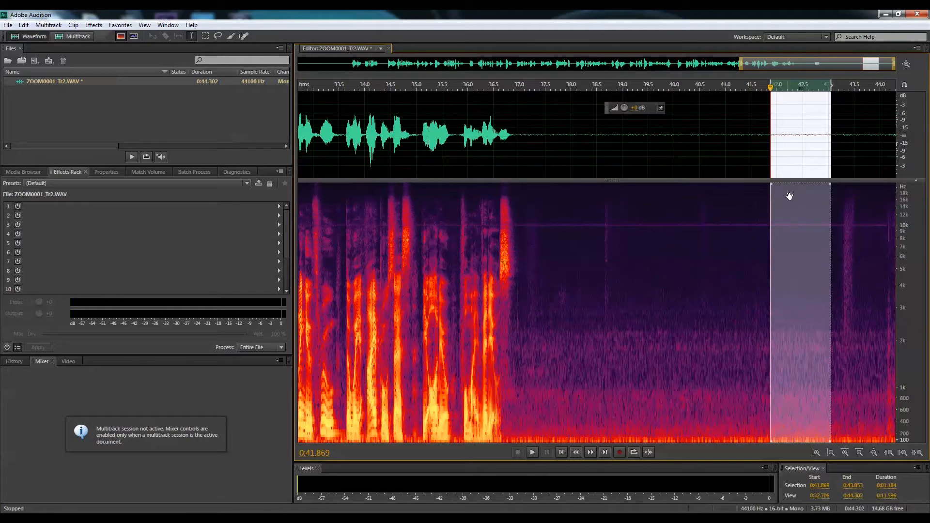
pyautogui.rightClick(806, 313)
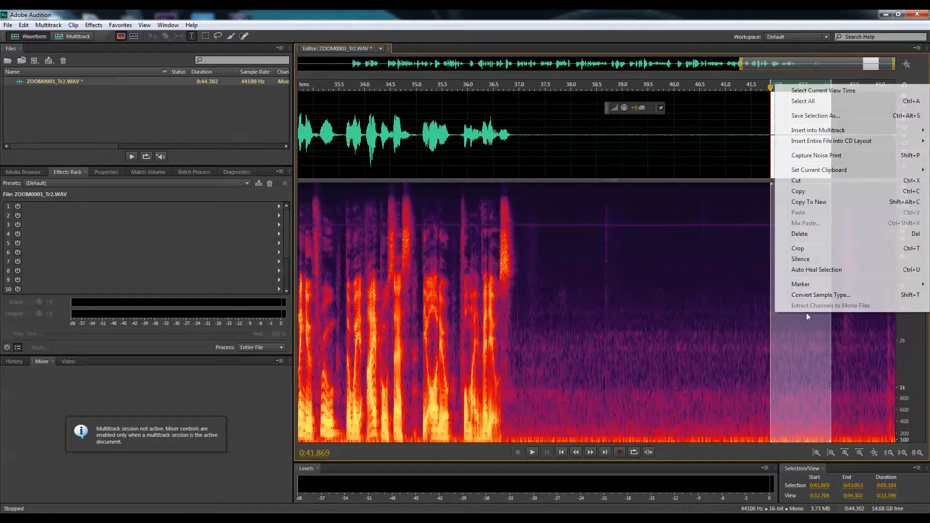
pyautogui.click(816, 156)
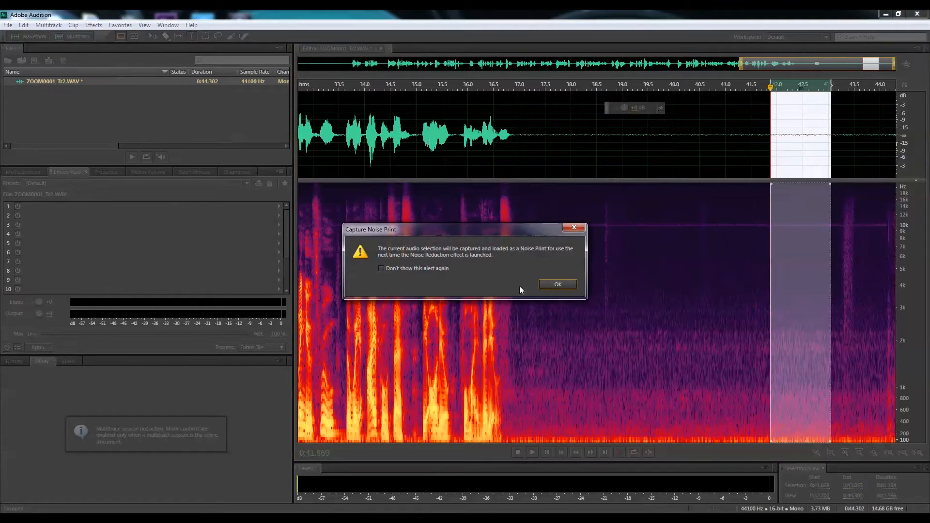
pyautogui.click(565, 290)
pyautogui.click(777, 330)
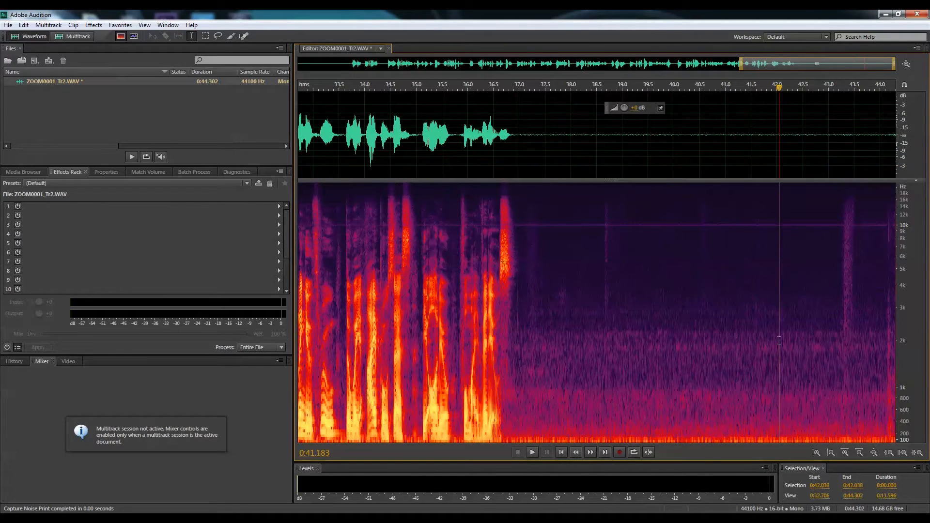
pyautogui.moveTo(775, 294); pyautogui.dragTo(838, 291)
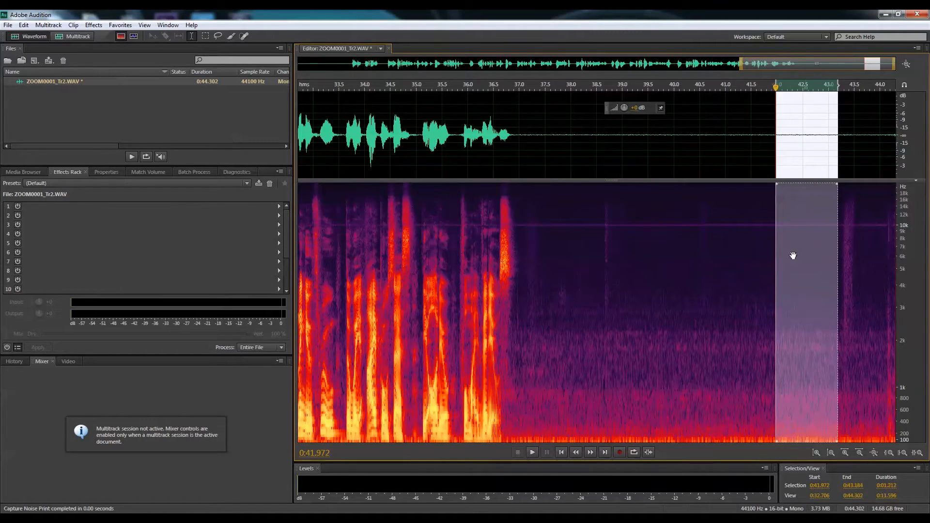
pyautogui.click(682, 306)
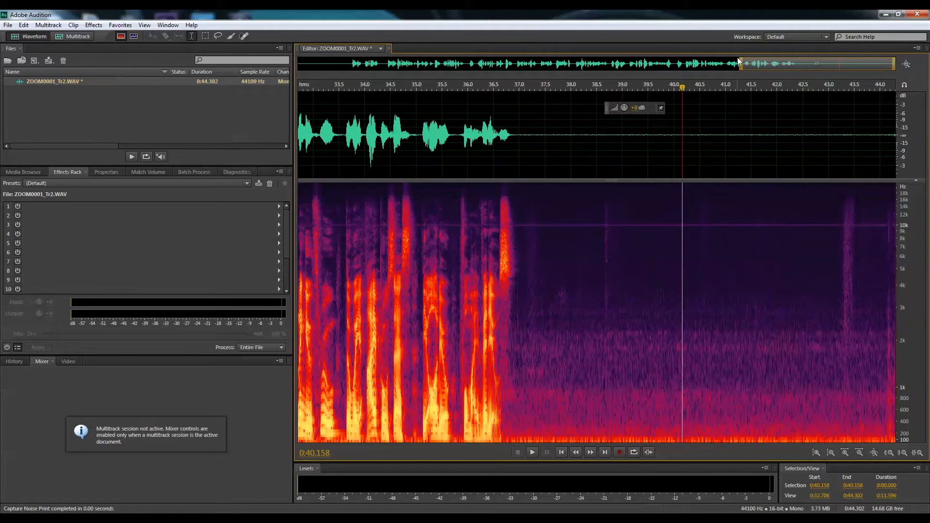
# Apply Noise Reduction to the entire recording using the captured noise print, with Reduce by set to about 45 dB.
pyautogui.moveTo(741, 66); pyautogui.dragTo(299, 65)
pyautogui.click(534, 302)
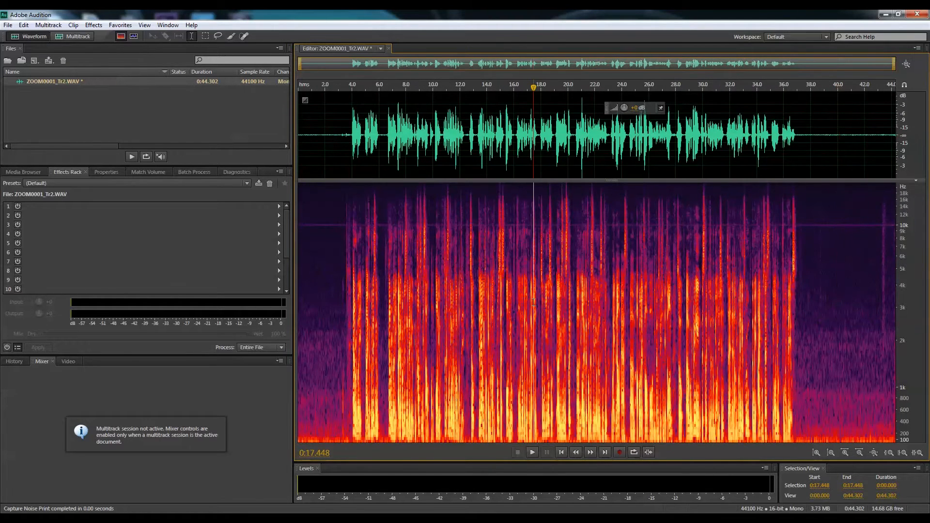
pyautogui.hotkey('ctrl', 'a')
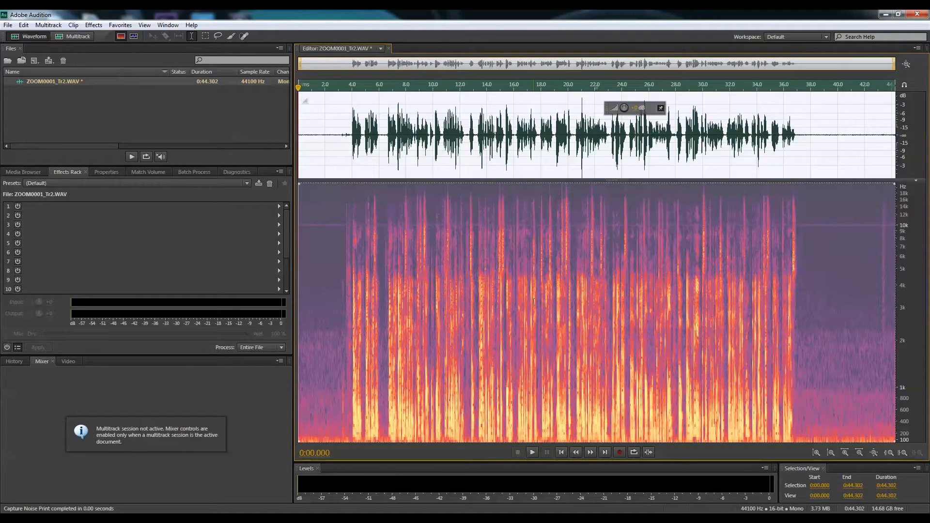
pyautogui.hotkey('ctrl', 'shift', 'p')
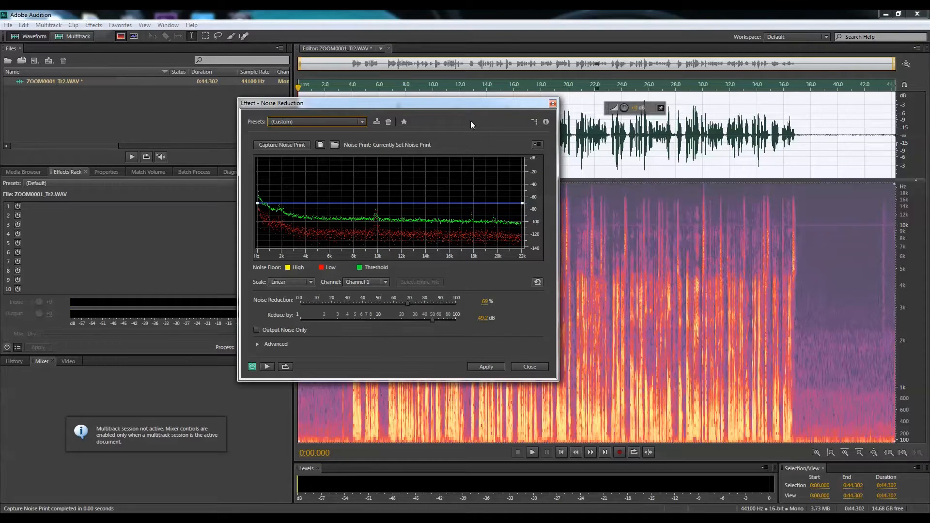
pyautogui.moveTo(478, 104); pyautogui.dragTo(362, 118)
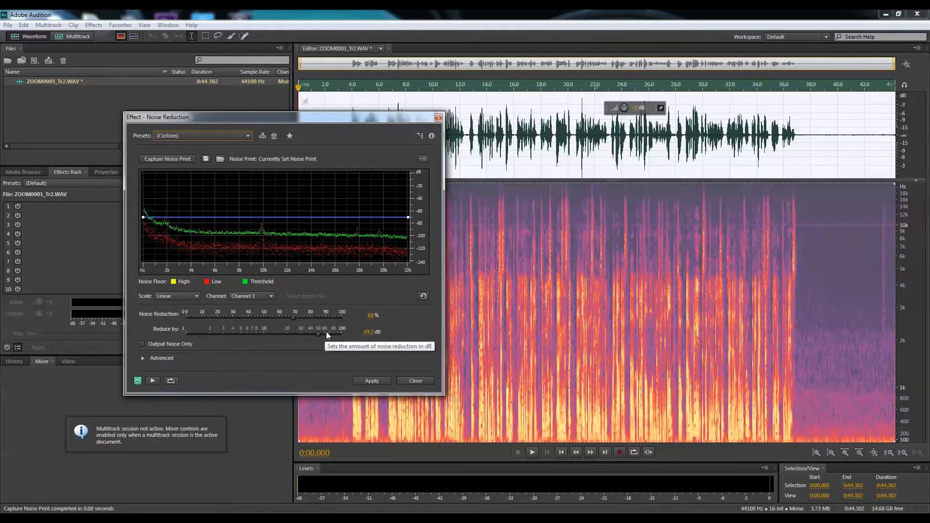
pyautogui.moveTo(327, 333); pyautogui.dragTo(414, 338)
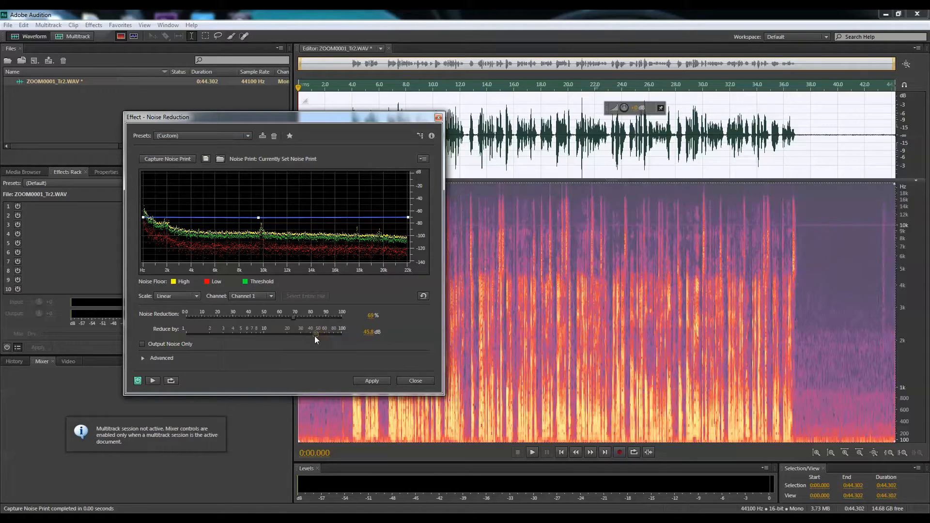
pyautogui.click(378, 382)
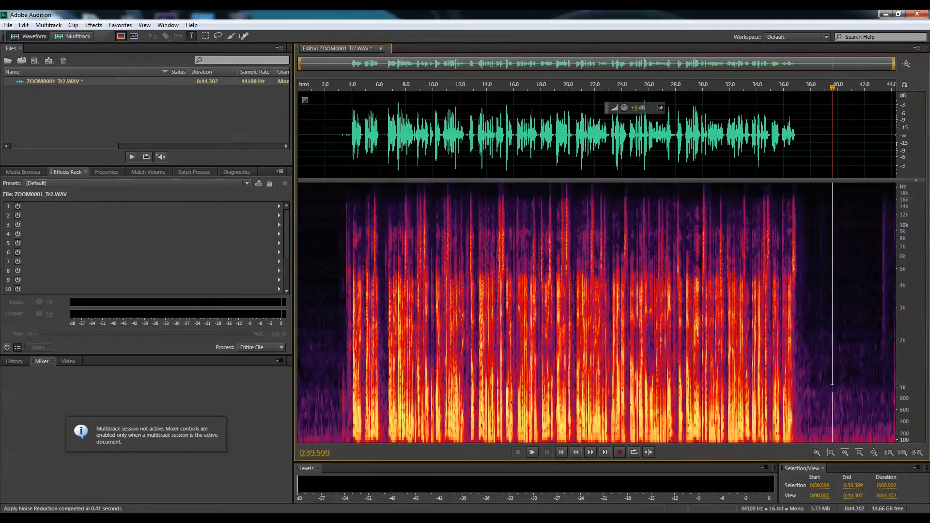
# Examine the noise-reduced spectrum in the quiet and spoken sections, and play back parts of the speech.
pyautogui.click(457, 369)
pyautogui.click(813, 342)
pyautogui.click(330, 307)
pyautogui.click(517, 313)
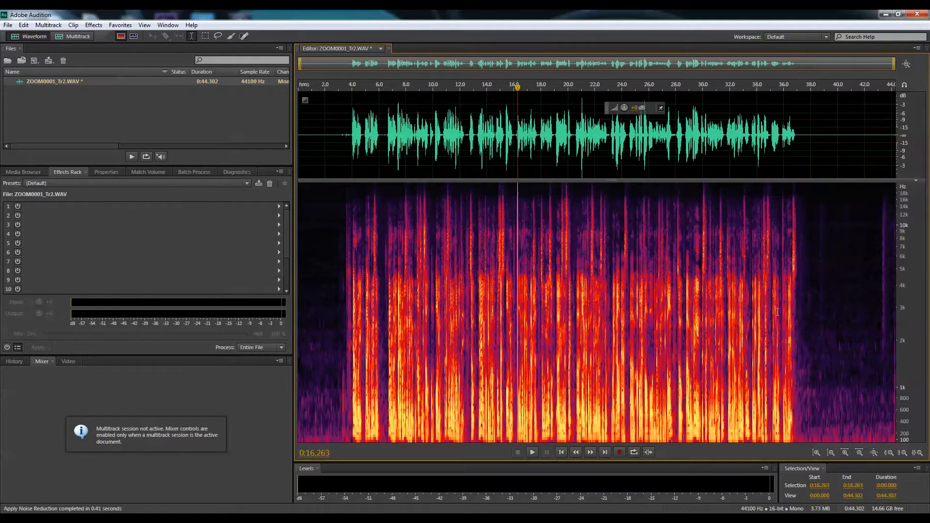
pyautogui.click(805, 313)
pyautogui.click(875, 315)
pyautogui.click(346, 303)
pyautogui.click(447, 309)
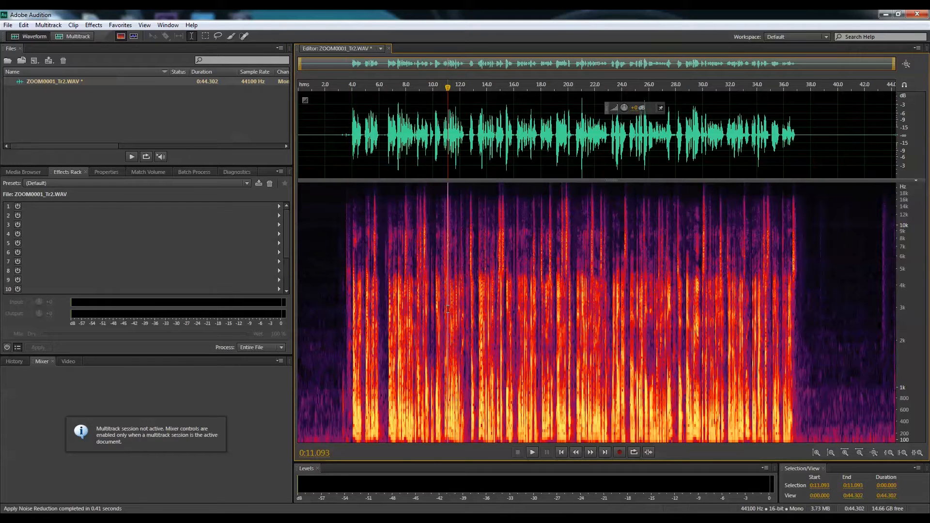
pyautogui.press('space')
pyautogui.click(546, 335)
pyautogui.press('space')
pyautogui.click(617, 337)
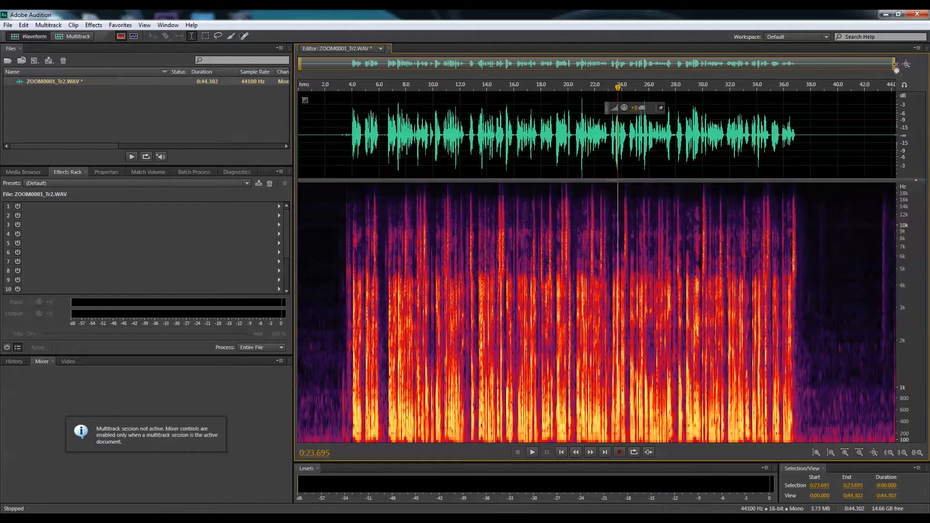
# Lower the volume of the whole recording with the on-waveform gain control.
pyautogui.moveTo(895, 64)
pyautogui.mouseDown()
pyautogui.moveTo(830, 68)
pyautogui.moveTo(888, 67)
pyautogui.mouseUp()
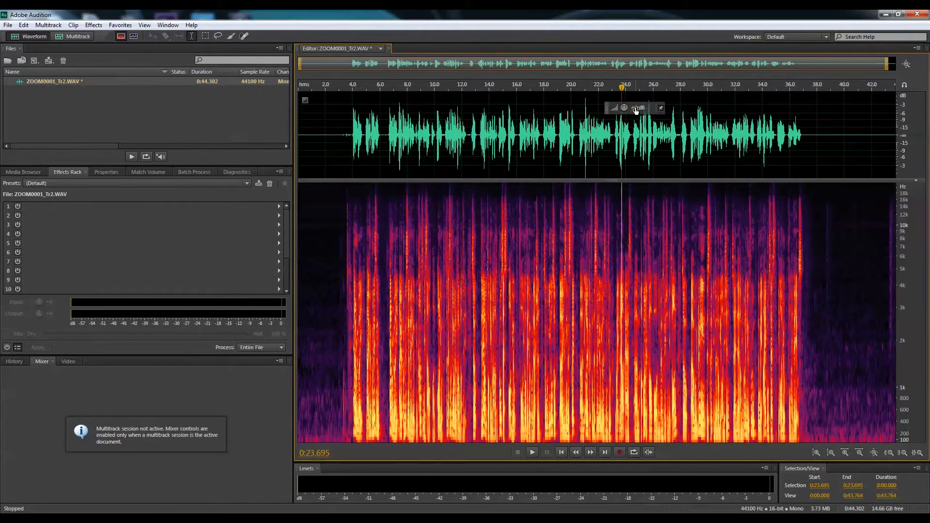
pyautogui.moveTo(637, 109); pyautogui.dragTo(628, 107)
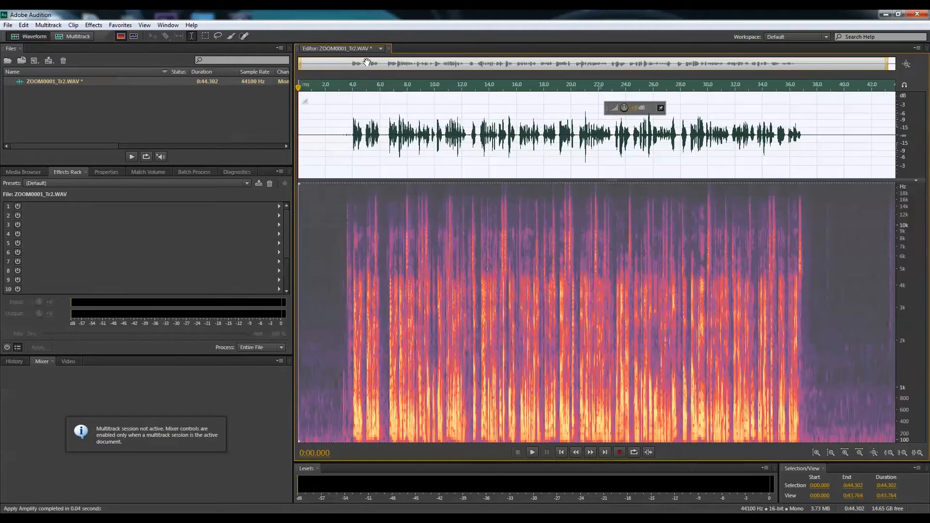
pyautogui.moveTo(300, 63); pyautogui.dragTo(335, 67)
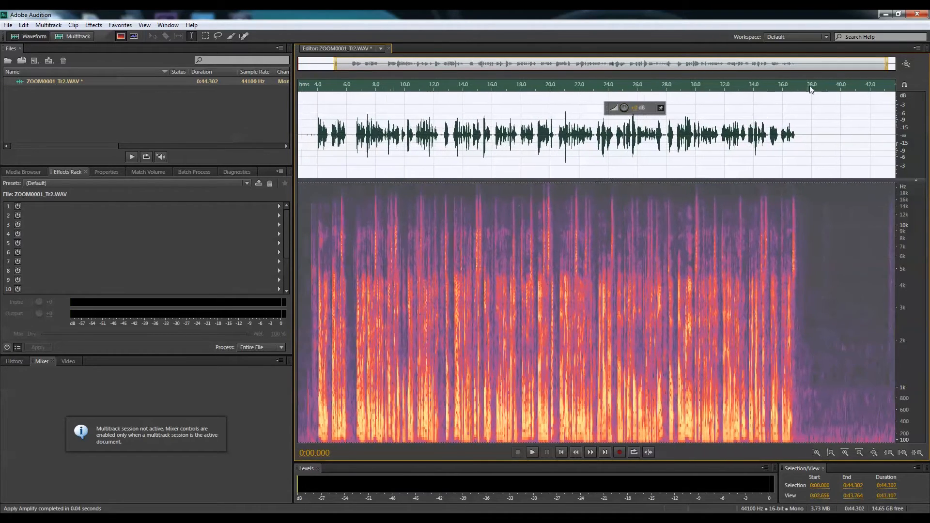
pyautogui.moveTo(888, 68); pyautogui.dragTo(812, 72)
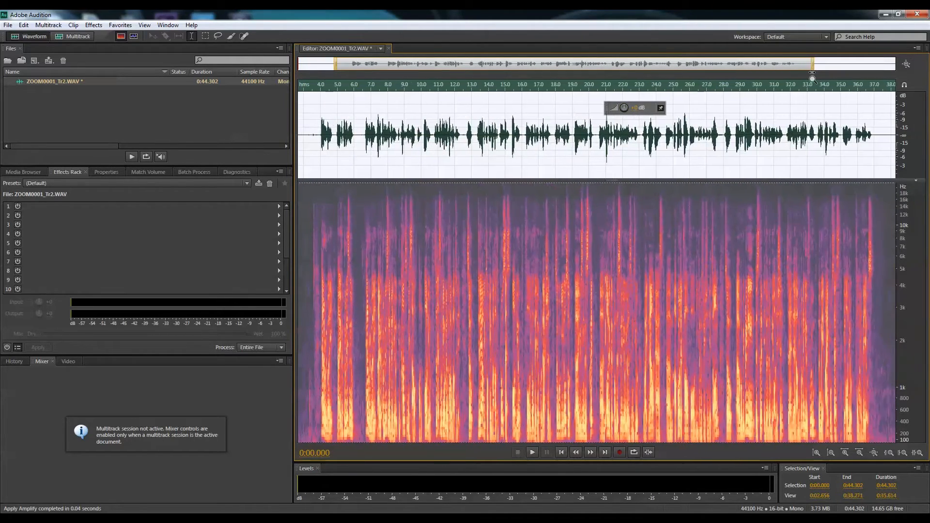
# Examine the level of the quieter speech waveform close up and across the whole recording.
pyautogui.scroll(3, 812, 74)
pyautogui.scroll(2, 713, 168)
pyautogui.moveTo(634, 151); pyautogui.dragTo(640, 151)
pyautogui.click(668, 150)
pyautogui.click(658, 140)
pyautogui.click(766, 140)
pyautogui.moveTo(518, 64); pyautogui.dragTo(325, 64)
pyautogui.moveTo(629, 64); pyautogui.dragTo(885, 66)
# Raise the volume of the section from about 2.3 to 39.7 seconds by roughly 4 dB.
pyautogui.moveTo(320, 140); pyautogui.dragTo(807, 158)
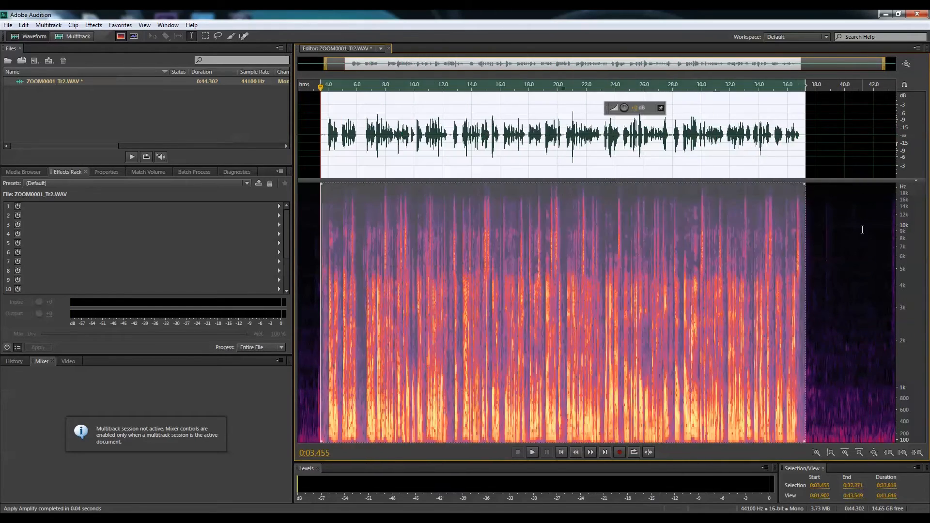
pyautogui.click(863, 229)
pyautogui.moveTo(304, 271); pyautogui.dragTo(841, 346)
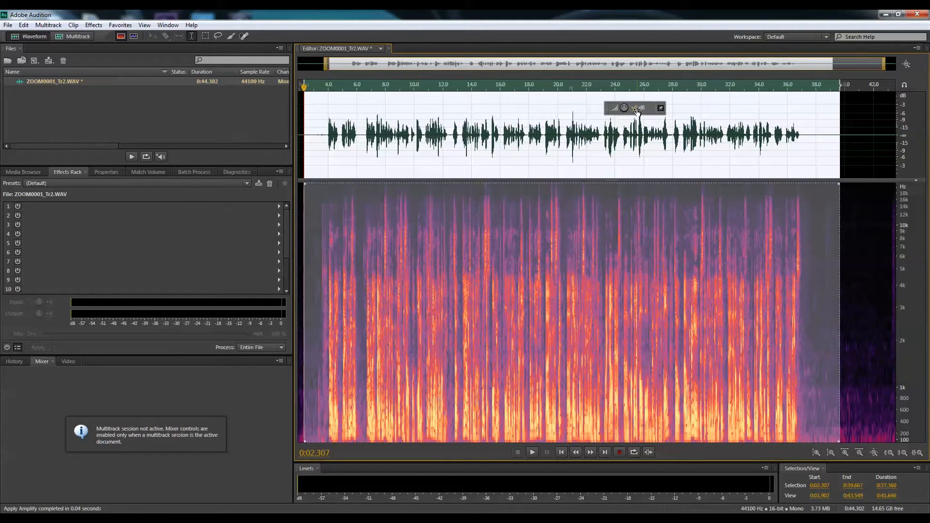
pyautogui.moveTo(635, 107); pyautogui.dragTo(643, 108)
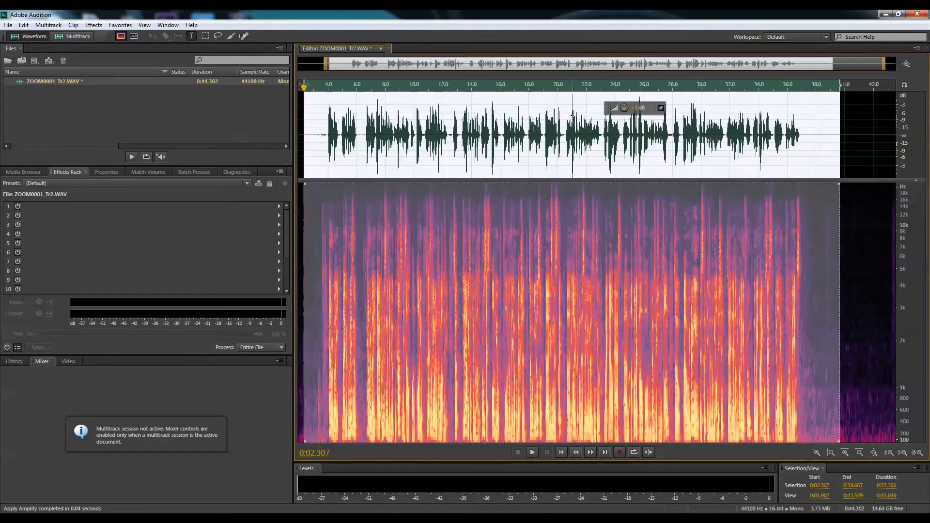
pyautogui.click(584, 174)
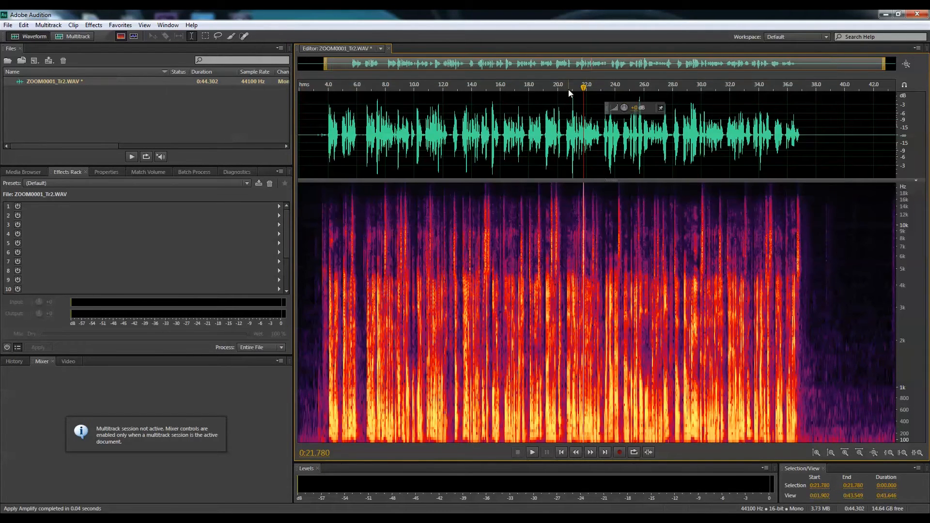
pyautogui.click(577, 98)
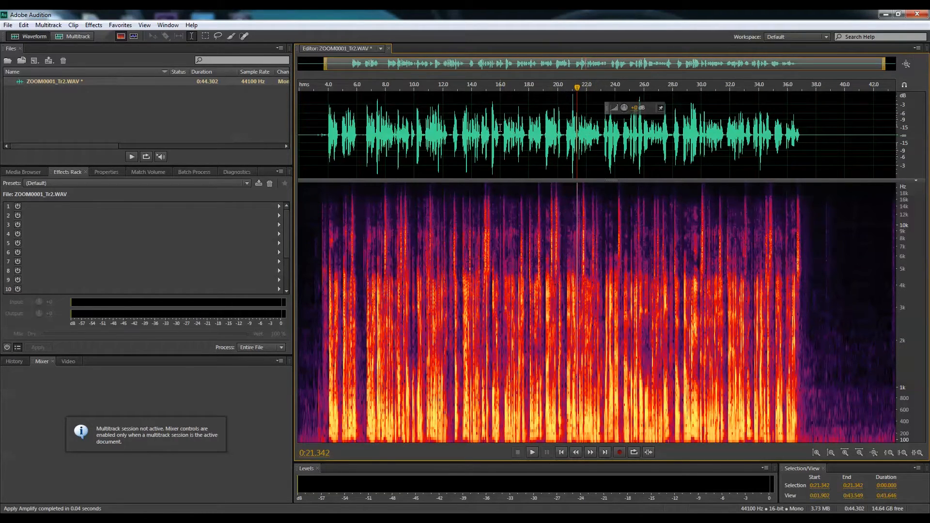
# Open the Single-band Compressor effect for the speech between about 3.1 and 38.5 seconds.
pyautogui.moveTo(316, 128); pyautogui.dragTo(823, 178)
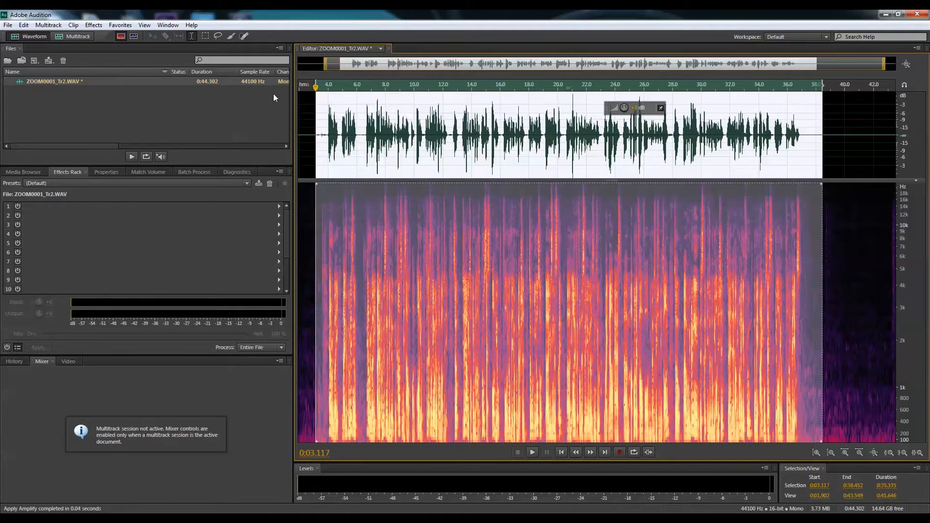
pyautogui.click(94, 25)
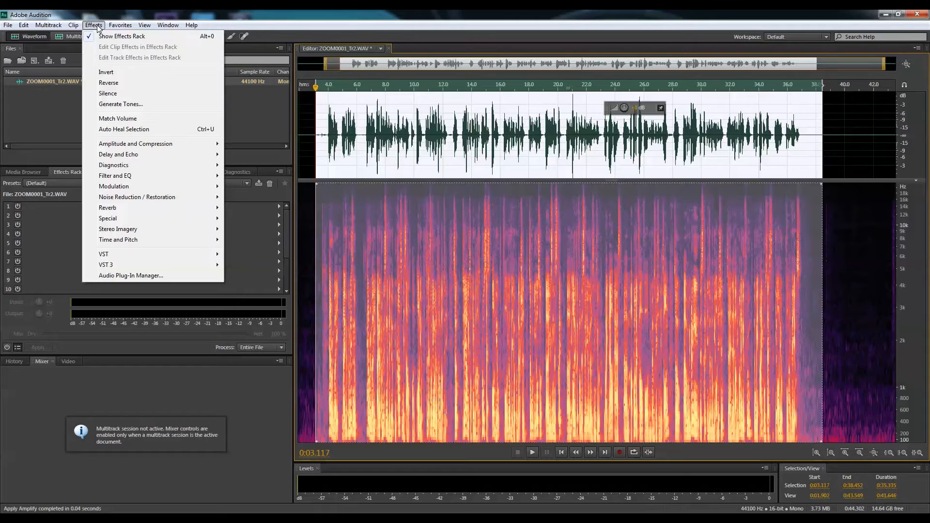
pyautogui.moveTo(142, 145)
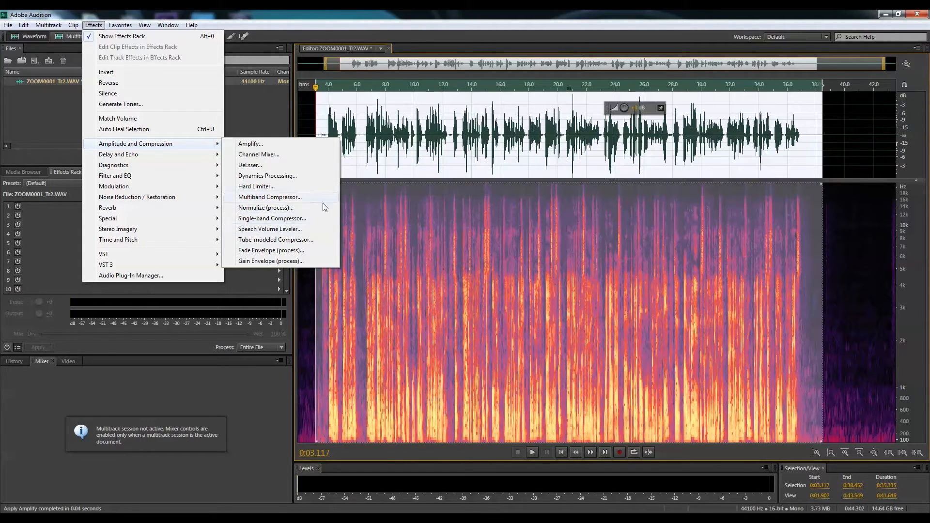
pyautogui.click(252, 219)
pyautogui.moveTo(484, 191); pyautogui.dragTo(419, 208)
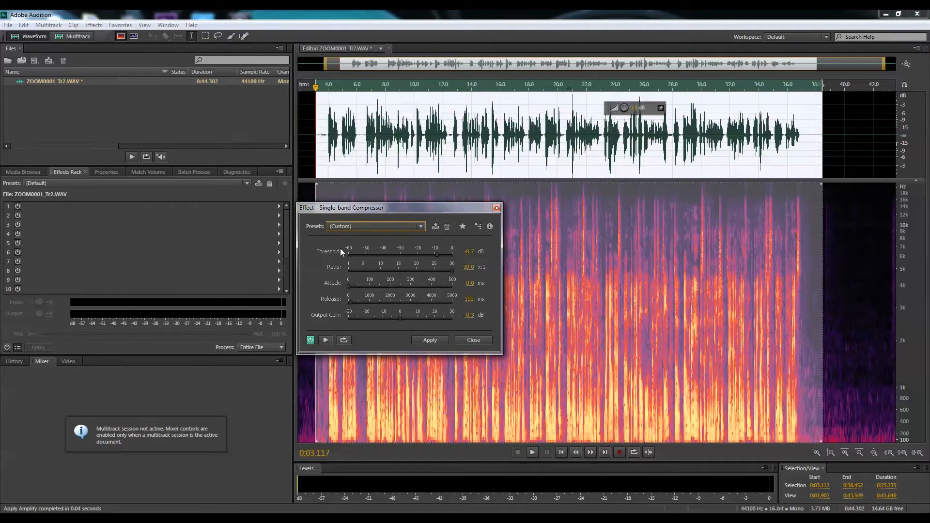
# Set the compressor's attack to 10 ms and its output gain to 0 dB.
pyautogui.click(474, 284)
pyautogui.write('10')
pyautogui.press('Return')
pyautogui.click(469, 316)
pyautogui.write('0')
pyautogui.press('Return')
pyautogui.click(439, 253)
pyautogui.click(549, 284)
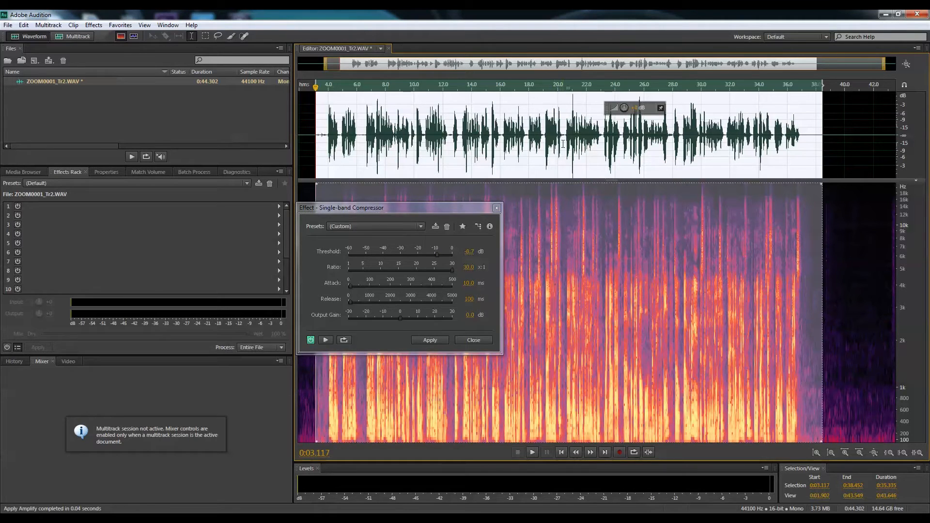
# Play the speech from about 20 seconds to check its level, and apply the compressor with a threshold of -12.1 dB.
pyautogui.click(563, 144)
pyautogui.press('space')
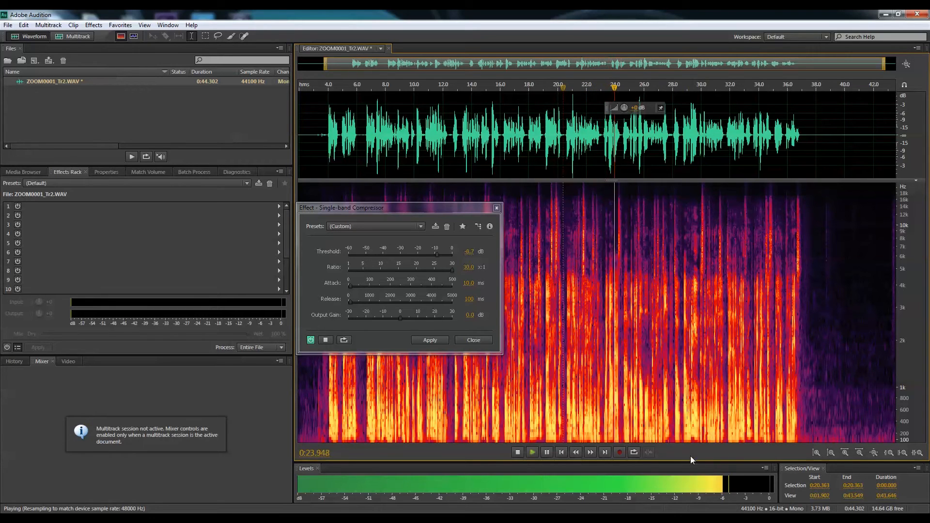
pyautogui.press('space')
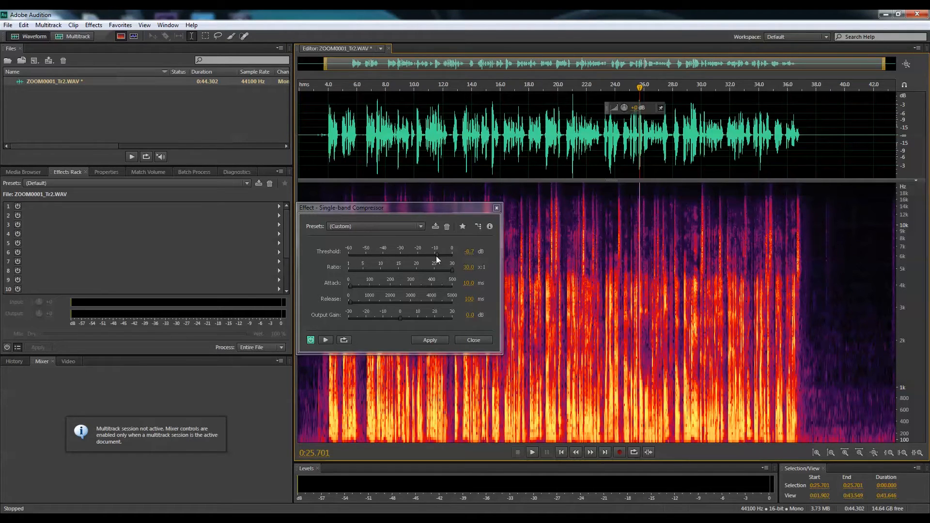
pyautogui.moveTo(436, 255); pyautogui.dragTo(430, 256)
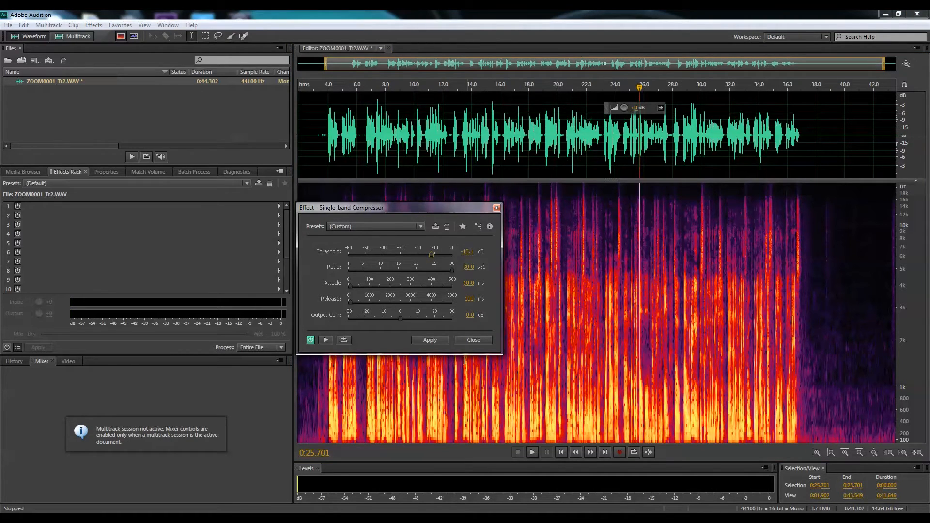
pyautogui.click(423, 339)
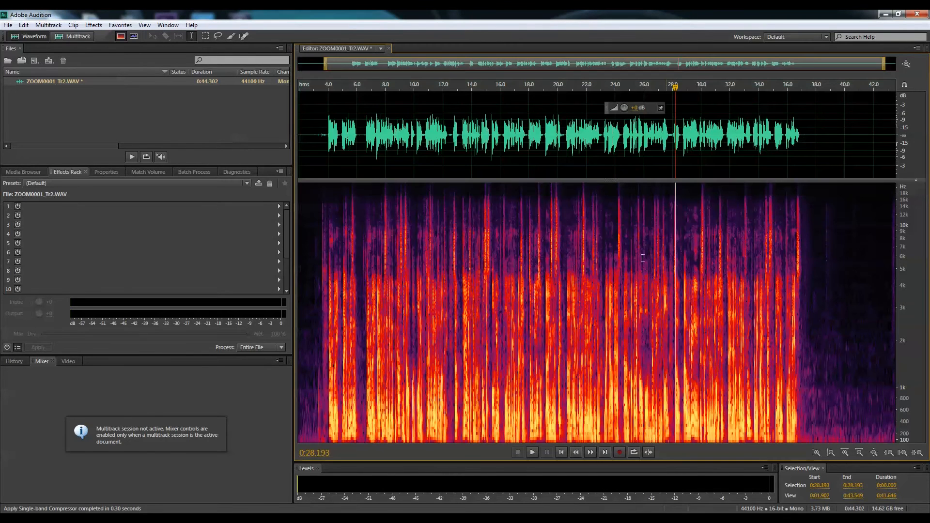
pyautogui.click(335, 257)
pyautogui.click(325, 270)
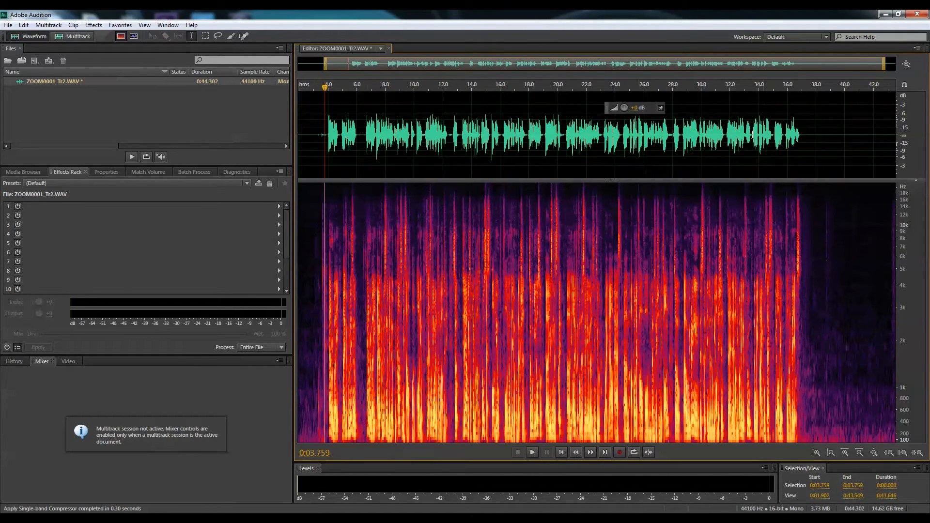
# Raise the volume of the whole recording and play the speech from about 7 seconds to check its level.
pyautogui.moveTo(638, 109); pyautogui.dragTo(648, 111)
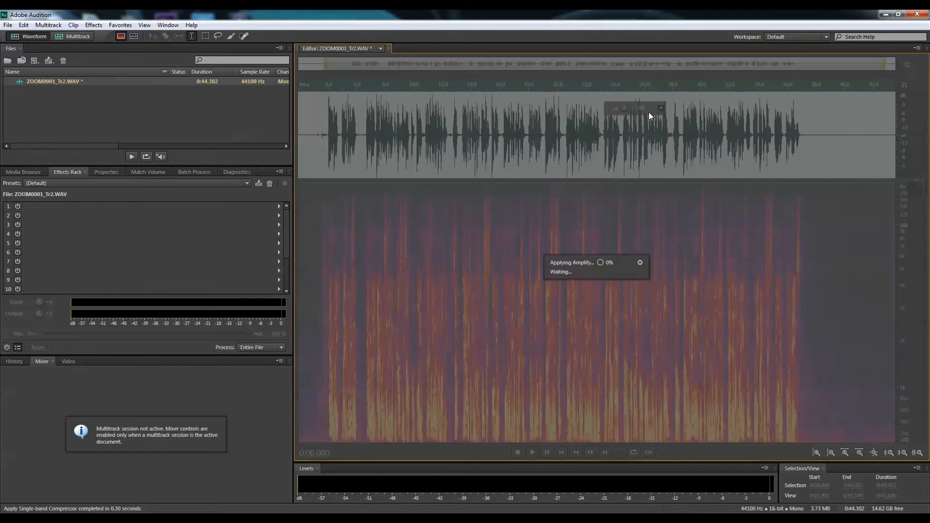
pyautogui.click(398, 280)
pyautogui.click(370, 324)
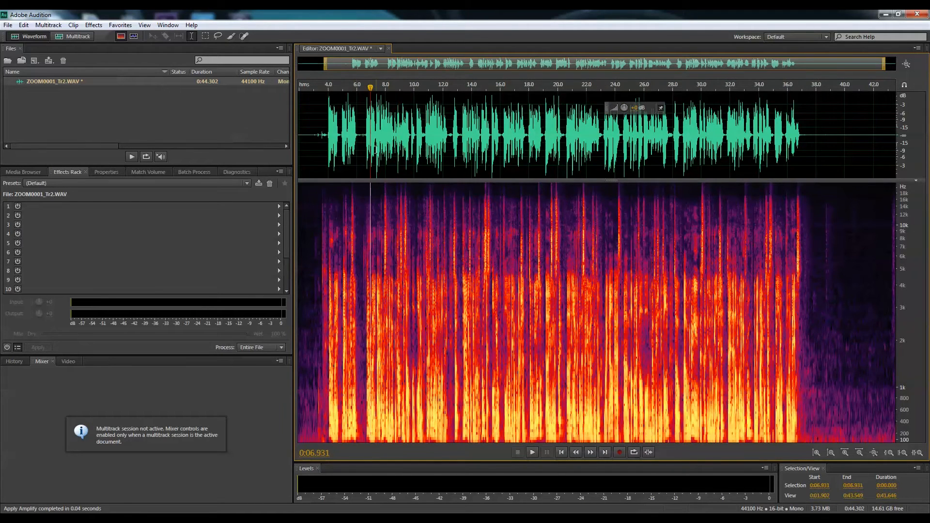
pyautogui.press('space')
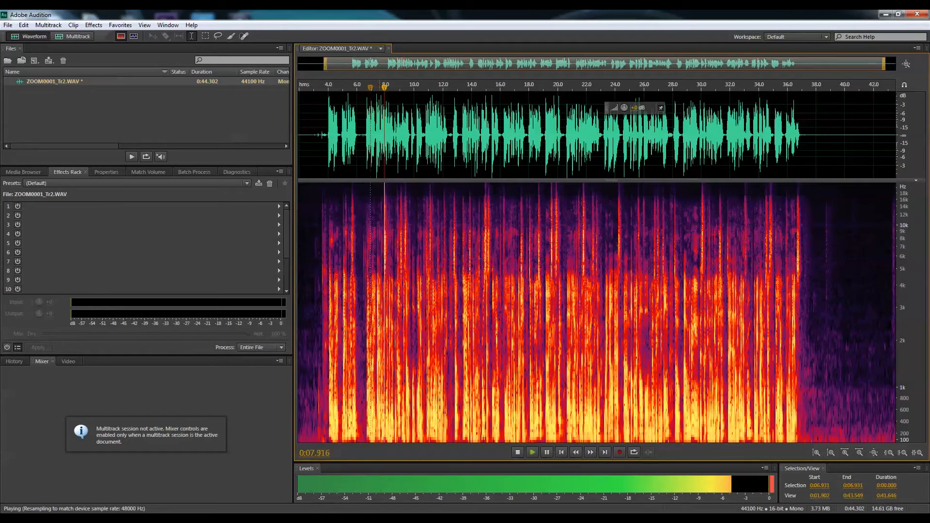
pyautogui.click(493, 354)
pyautogui.press('space')
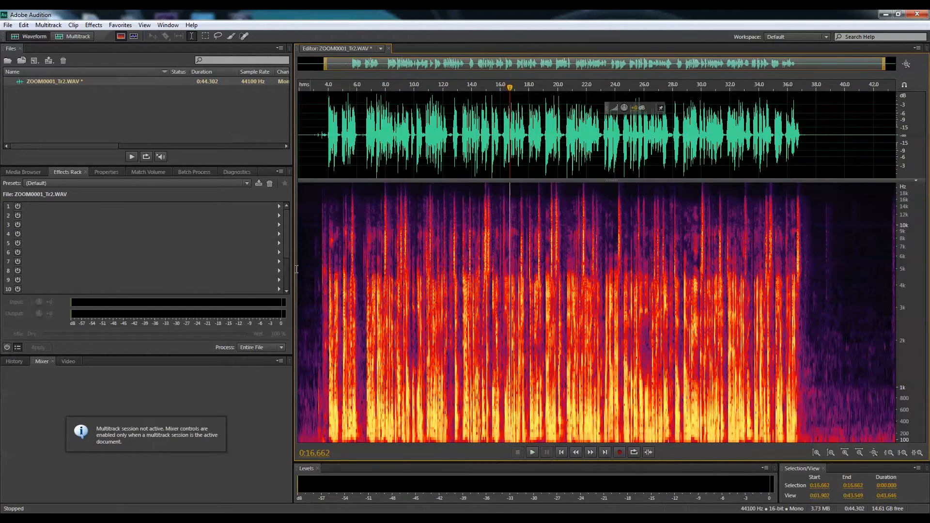
# Open the Parametric Equalizer effect for the section from about 2.5 to 40.5 seconds.
pyautogui.moveTo(307, 269); pyautogui.dragTo(852, 269)
pyautogui.click(94, 26)
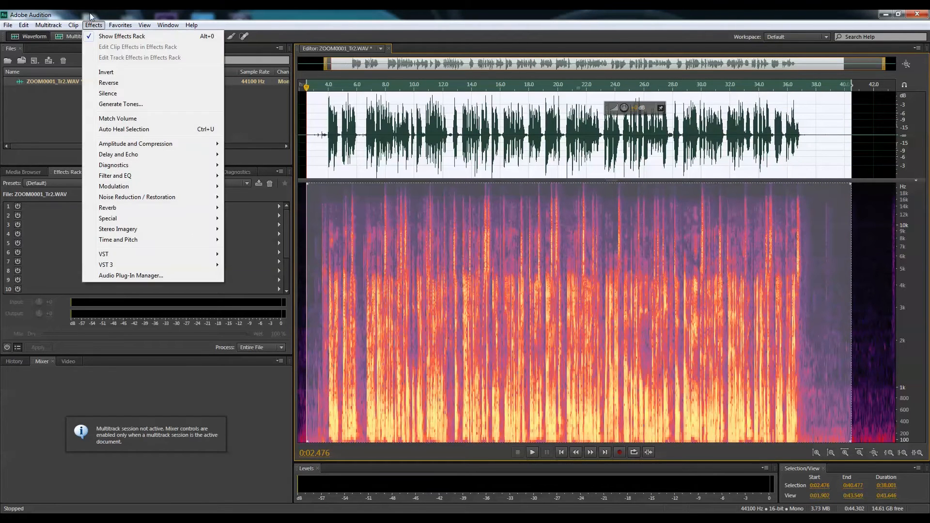
pyautogui.moveTo(165, 144)
pyautogui.moveTo(187, 177)
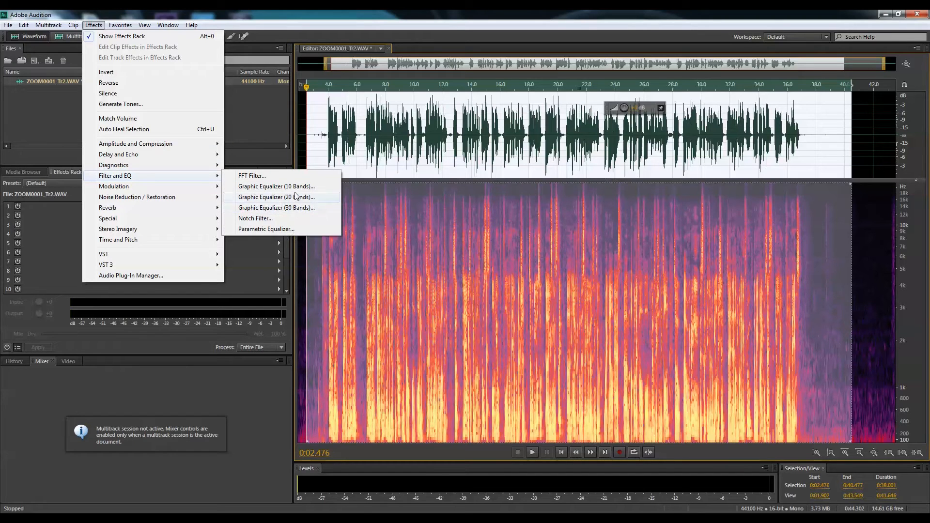
pyautogui.click(276, 229)
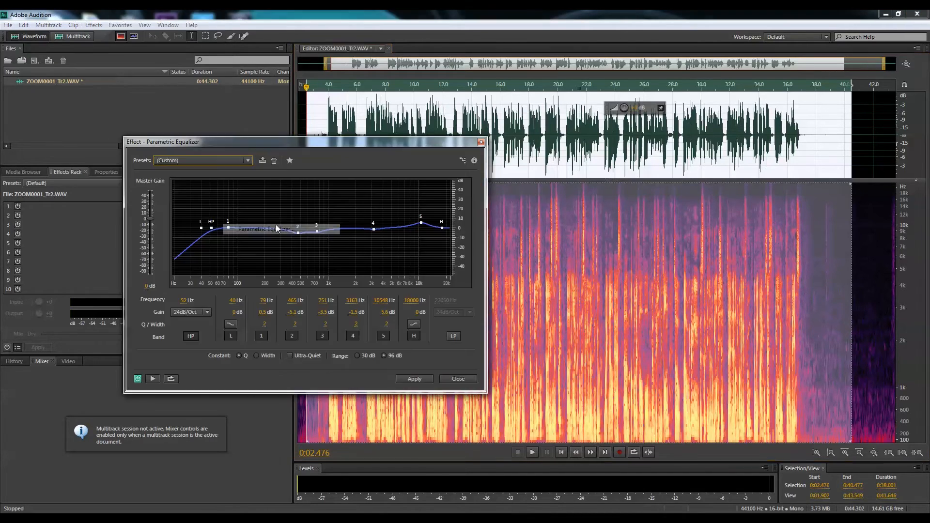
# Reset the equalizer to the Default preset and enable its high-pass filter at 40 Hz with a 24 dB/Oct slope.
pyautogui.moveTo(306, 143); pyautogui.dragTo(440, 187)
pyautogui.click(363, 203)
pyautogui.click(336, 213)
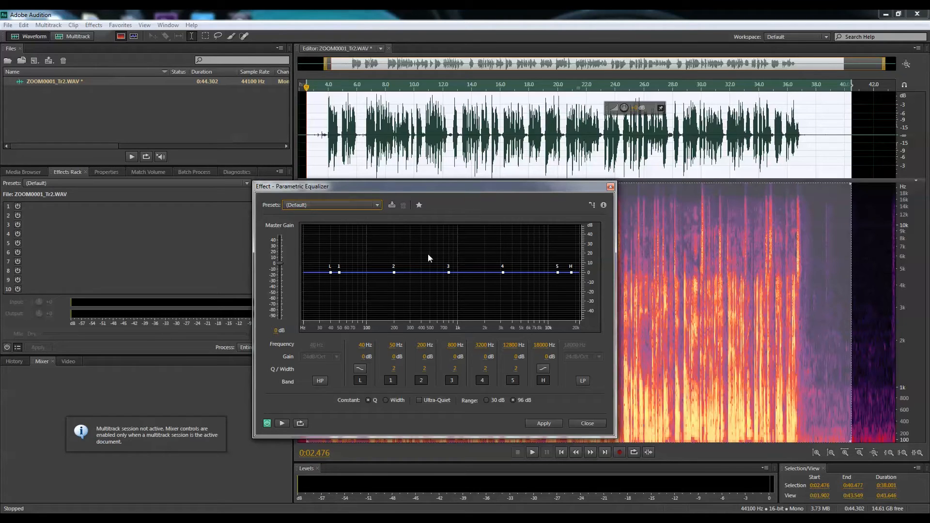
pyautogui.click(320, 381)
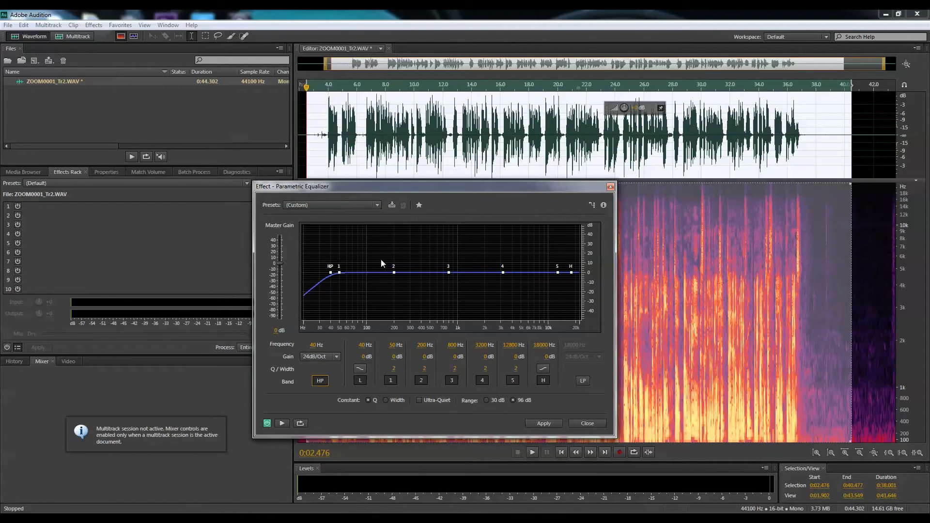
# Boost equalizer band 2 by about 8.1 dB at about 73 Hz while previewing the speech.
pyautogui.click(427, 138)
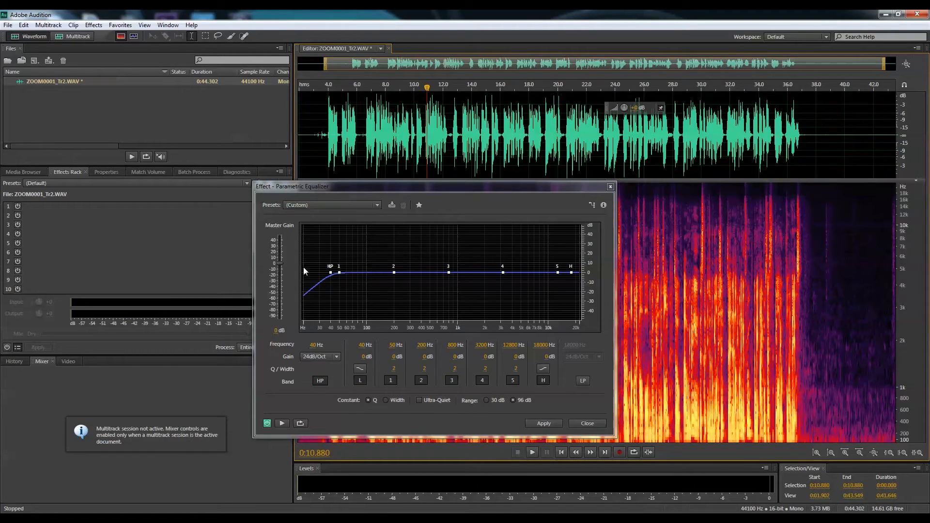
pyautogui.press('space')
pyautogui.press('space')
pyautogui.moveTo(392, 275); pyautogui.dragTo(357, 267)
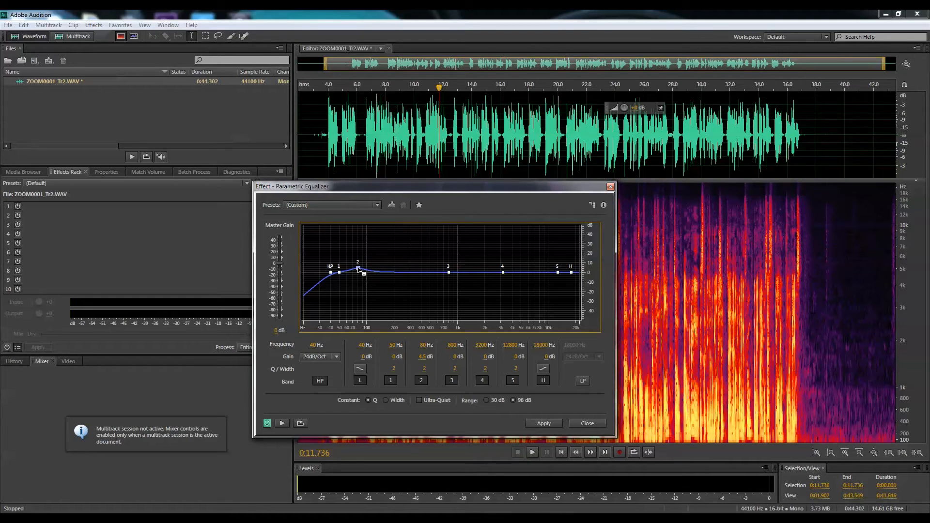
pyautogui.click(369, 145)
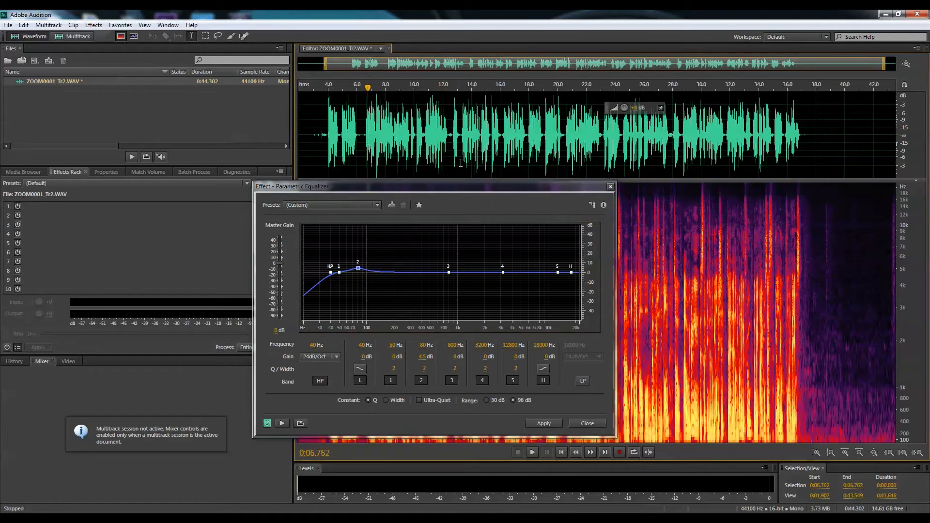
pyautogui.press('space')
pyautogui.moveTo(358, 269)
pyautogui.mouseDown()
pyautogui.moveTo(359, 252)
pyautogui.moveTo(355, 265)
pyautogui.mouseUp()
pyautogui.press('space')
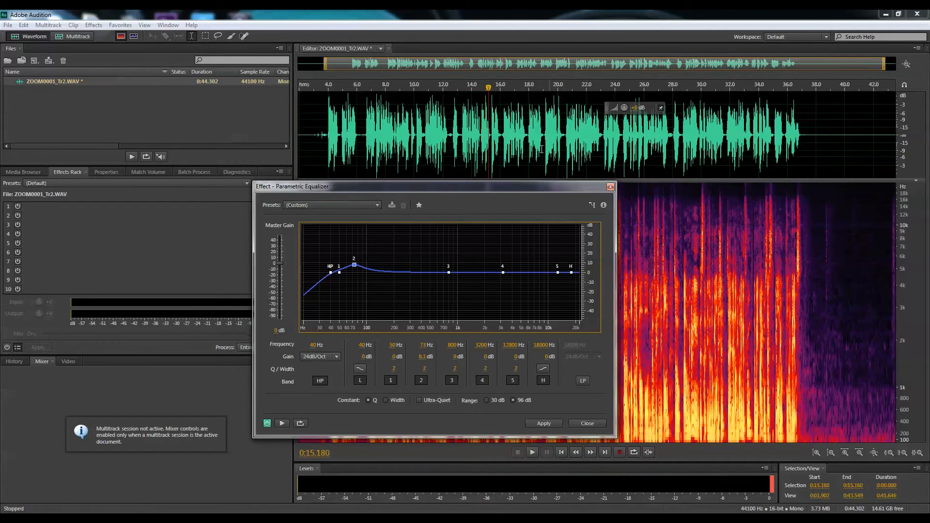
# Play the speech from about 12 seconds to check the low-frequency boost.
pyautogui.click(542, 139)
pyautogui.click(441, 146)
pyautogui.press('space')
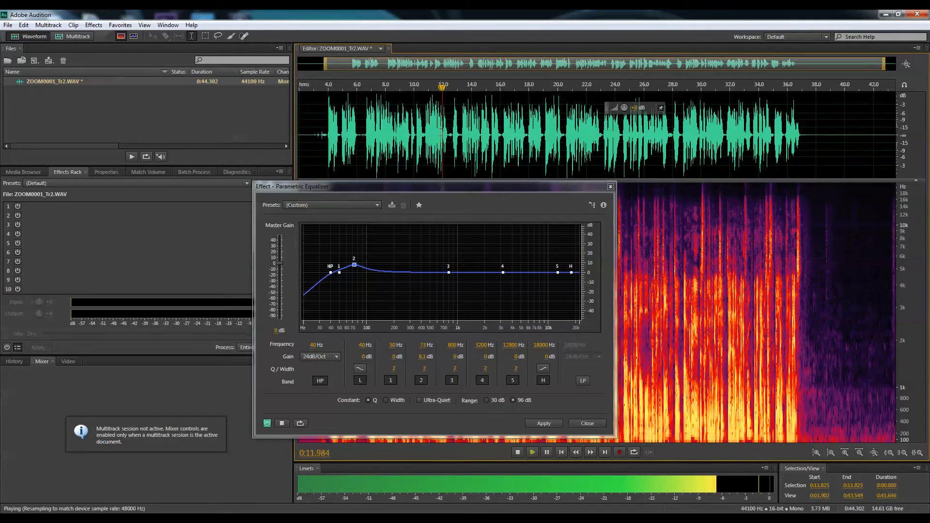
pyautogui.press('space')
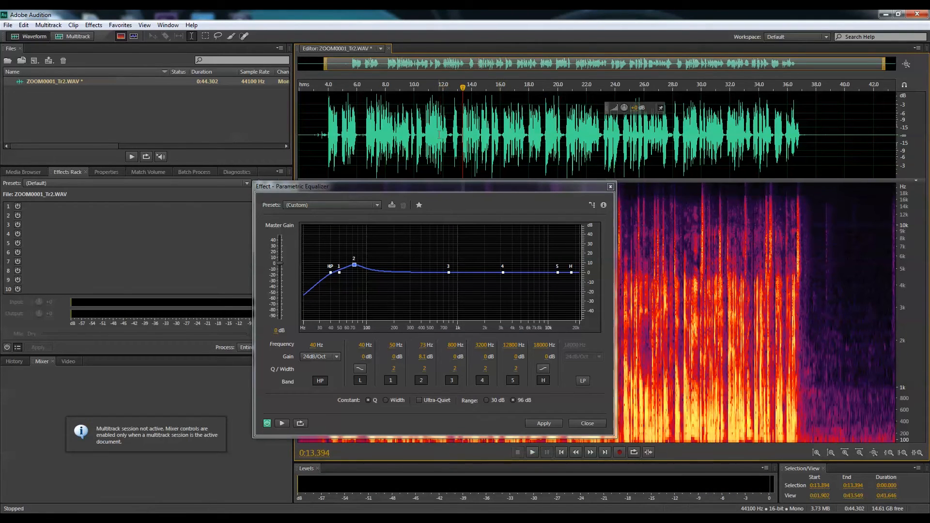
pyautogui.press('space')
pyautogui.press('space')
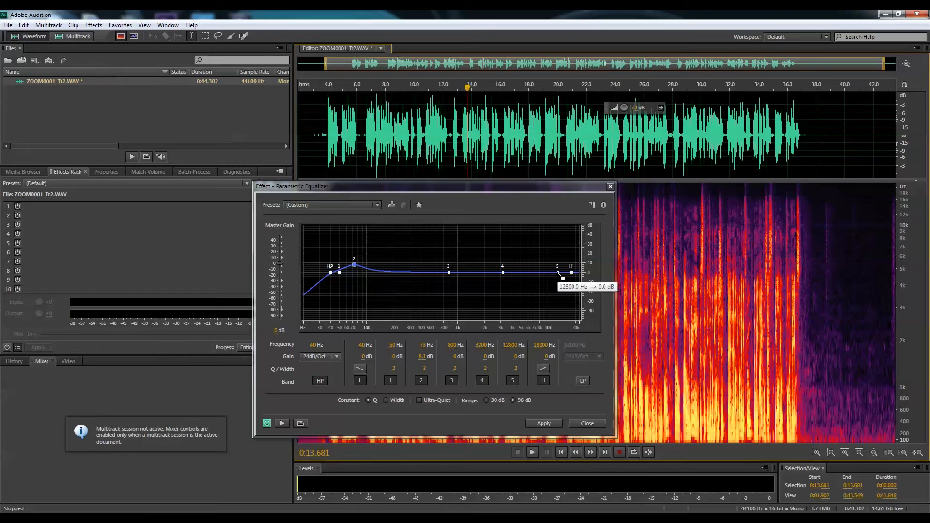
# Boost band 5 by about 8.6 dB at 10810 Hz and the high shelf by about 4.5 dB at 15439 Hz during playback.
pyautogui.press('space')
pyautogui.moveTo(557, 273)
pyautogui.mouseDown()
pyautogui.moveTo(556, 262)
pyautogui.moveTo(572, 269)
pyautogui.moveTo(556, 259)
pyautogui.moveTo(571, 270)
pyautogui.moveTo(552, 265)
pyautogui.moveTo(566, 266)
pyautogui.mouseUp()
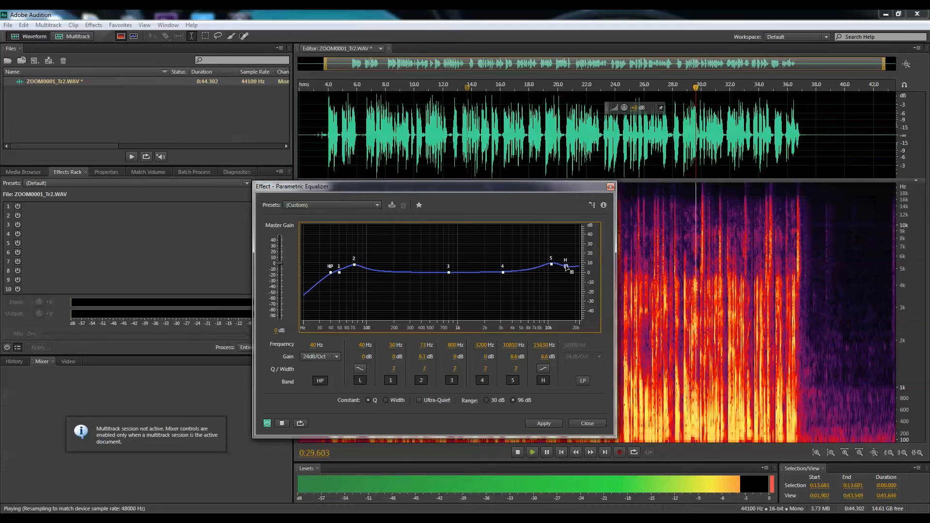
pyautogui.press('space')
pyautogui.click(414, 147)
pyautogui.press('space')
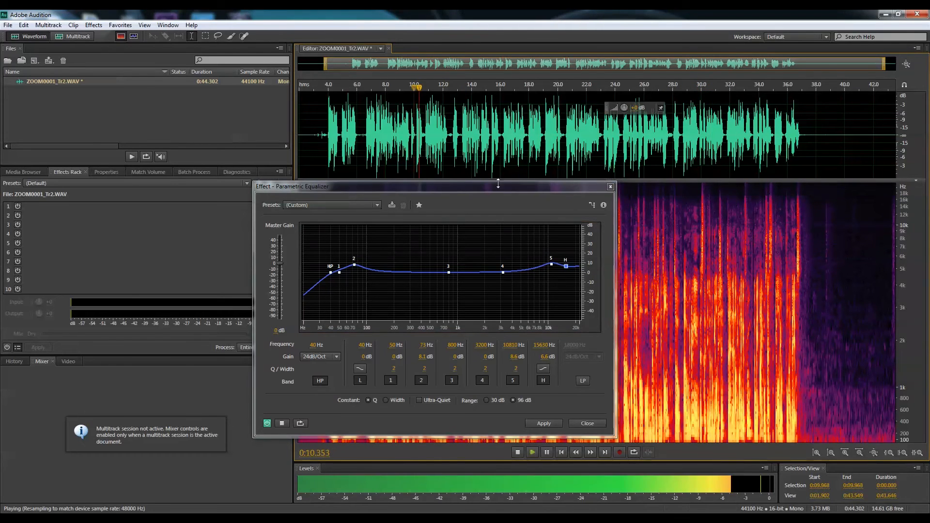
pyautogui.moveTo(566, 266); pyautogui.dragTo(565, 267)
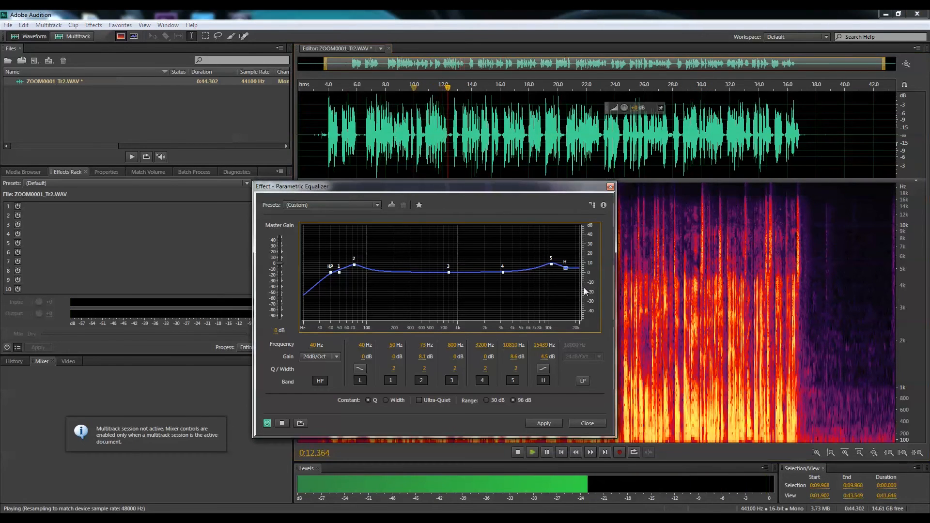
pyautogui.press('space')
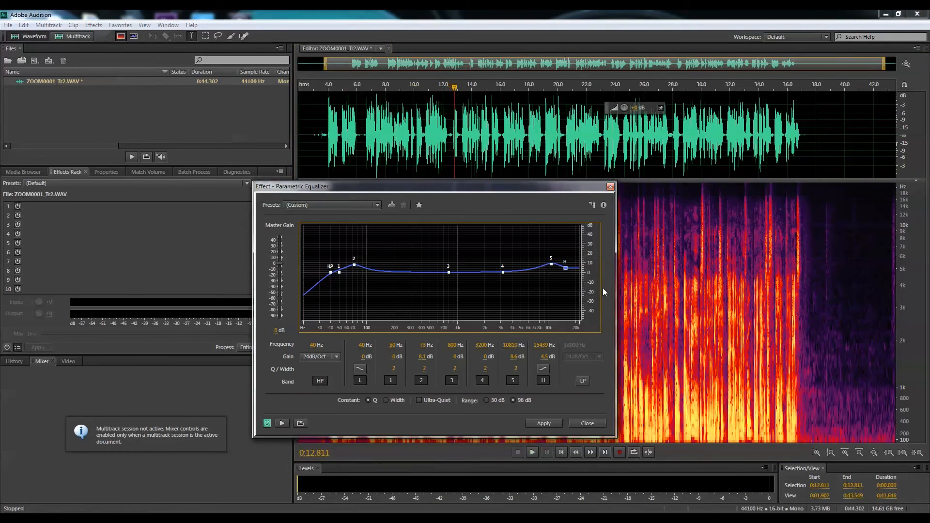
# Cut band 3 by about 9.6 dB at 513 Hz while playing the speech from about 7 seconds, and apply the equalizer.
pyautogui.click(468, 141)
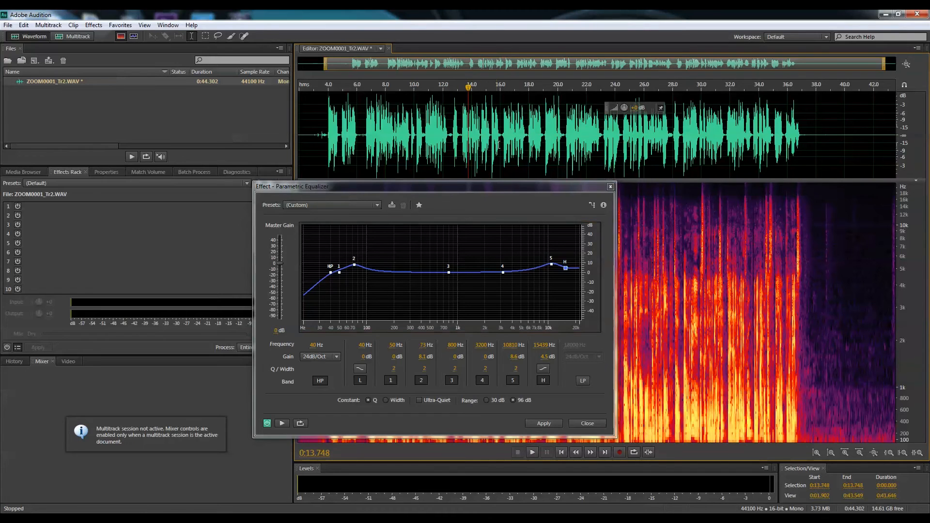
pyautogui.click(368, 136)
pyautogui.press('space')
pyautogui.press('space')
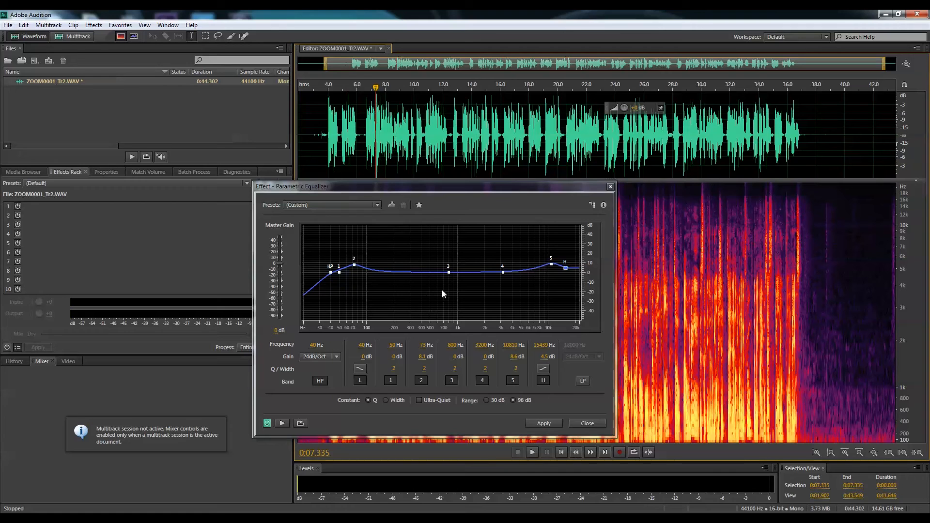
pyautogui.press('space')
pyautogui.moveTo(449, 272); pyautogui.dragTo(431, 282)
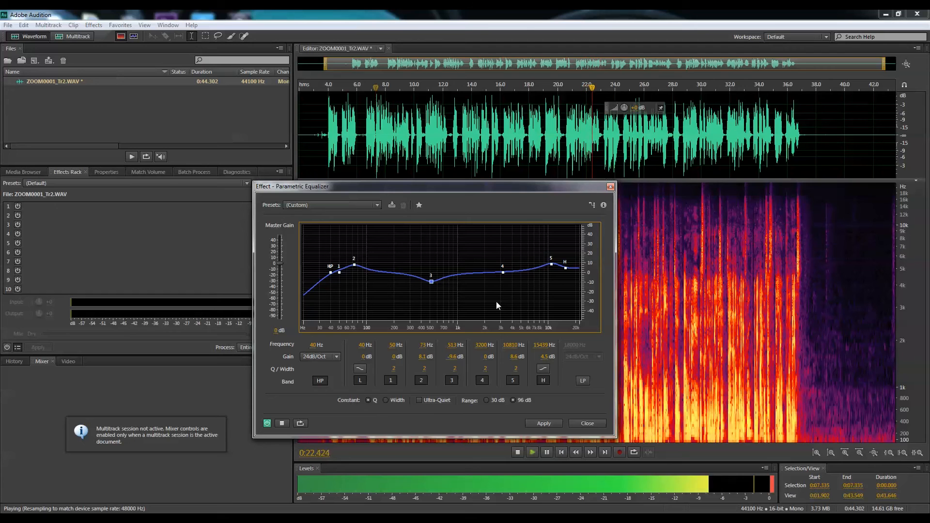
pyautogui.press('space')
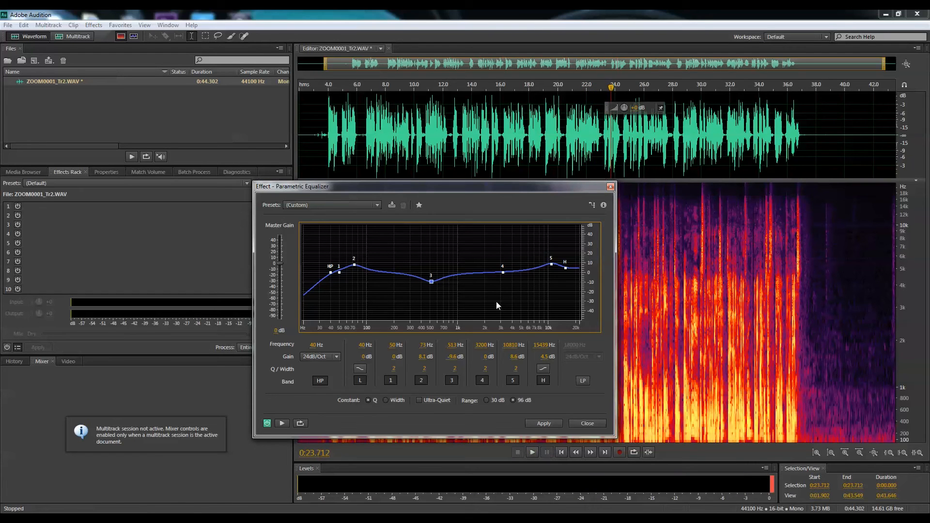
pyautogui.click(543, 424)
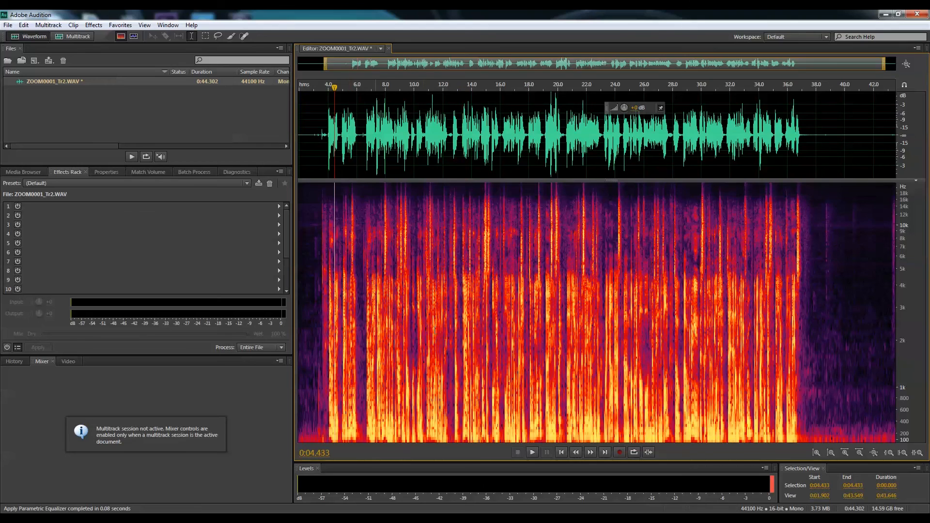
pyautogui.click(776, 353)
pyautogui.click(461, 333)
pyautogui.click(566, 335)
pyautogui.click(456, 330)
pyautogui.click(608, 335)
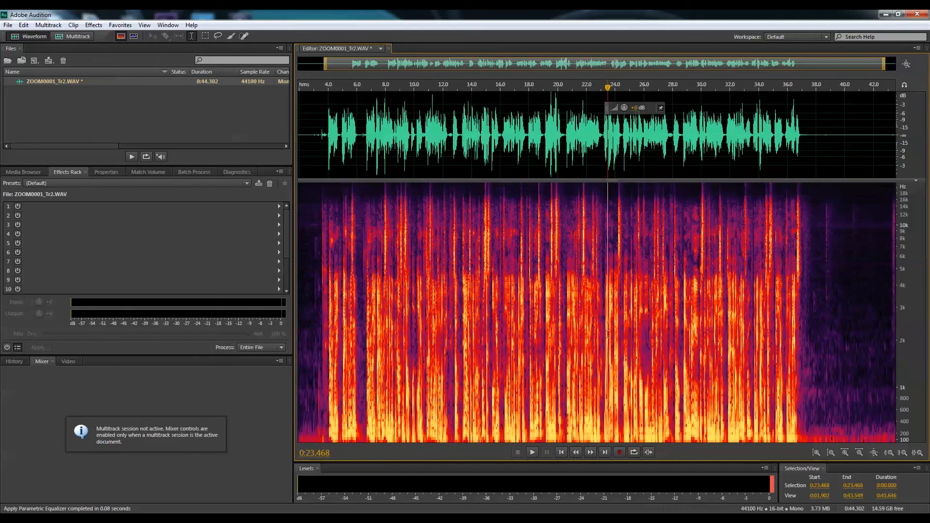